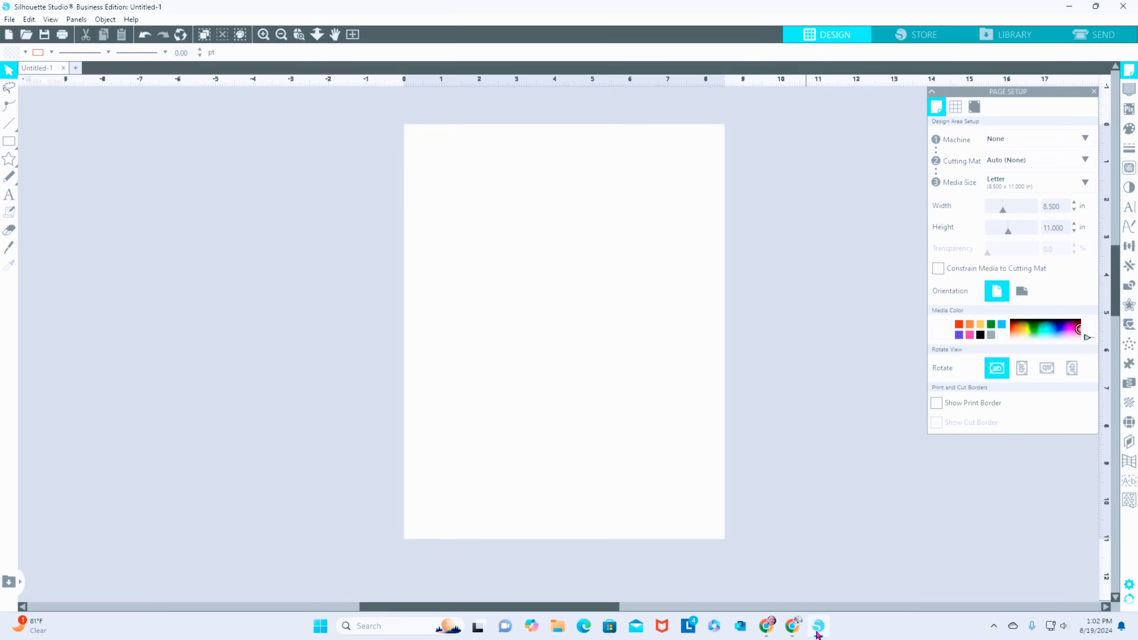
- Reopen the page setup and set the media width to 11 in
{"action": "left_click", "coordinate": [1095, 92]}
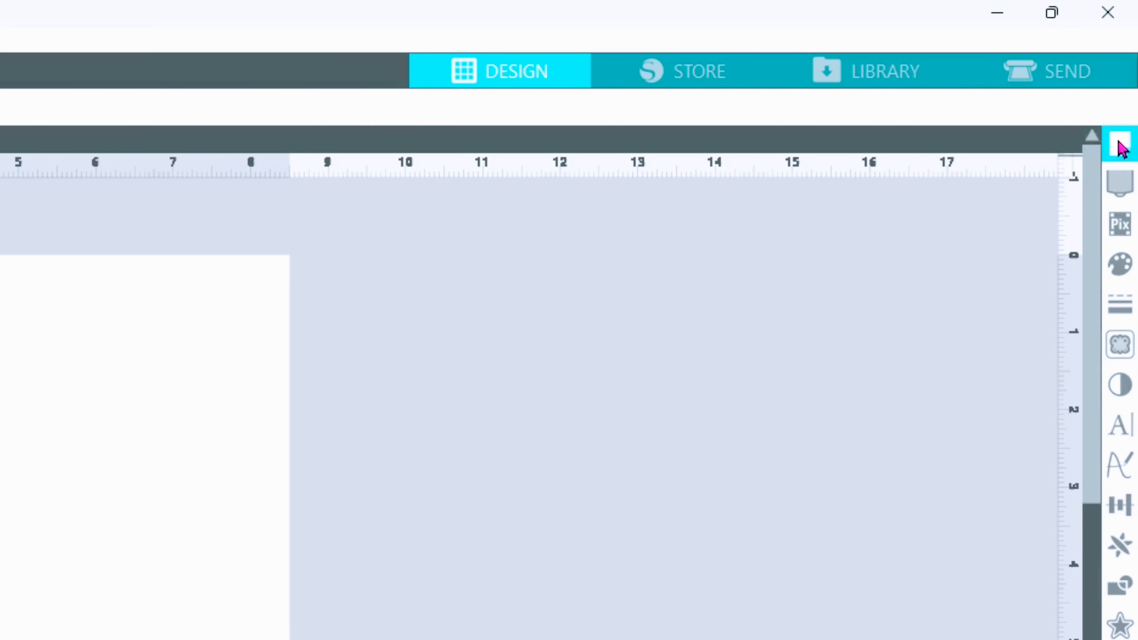
{"action": "left_click", "coordinate": [1122, 146]}
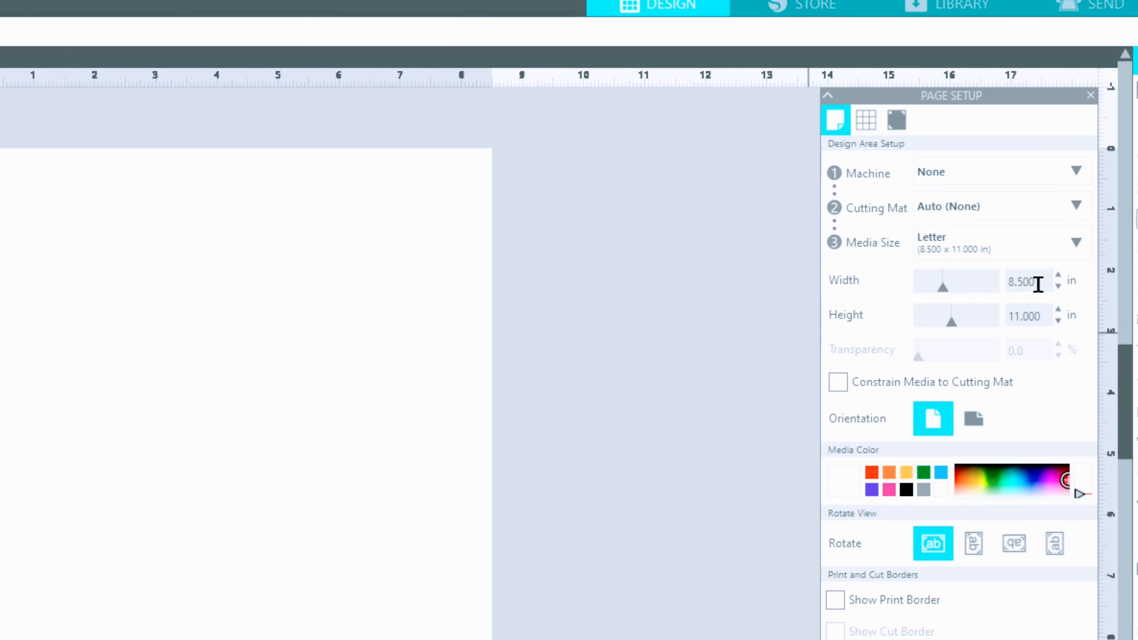
{"action": "left_click_drag", "start_coordinate": [1036, 282], "coordinate": [977, 302]}
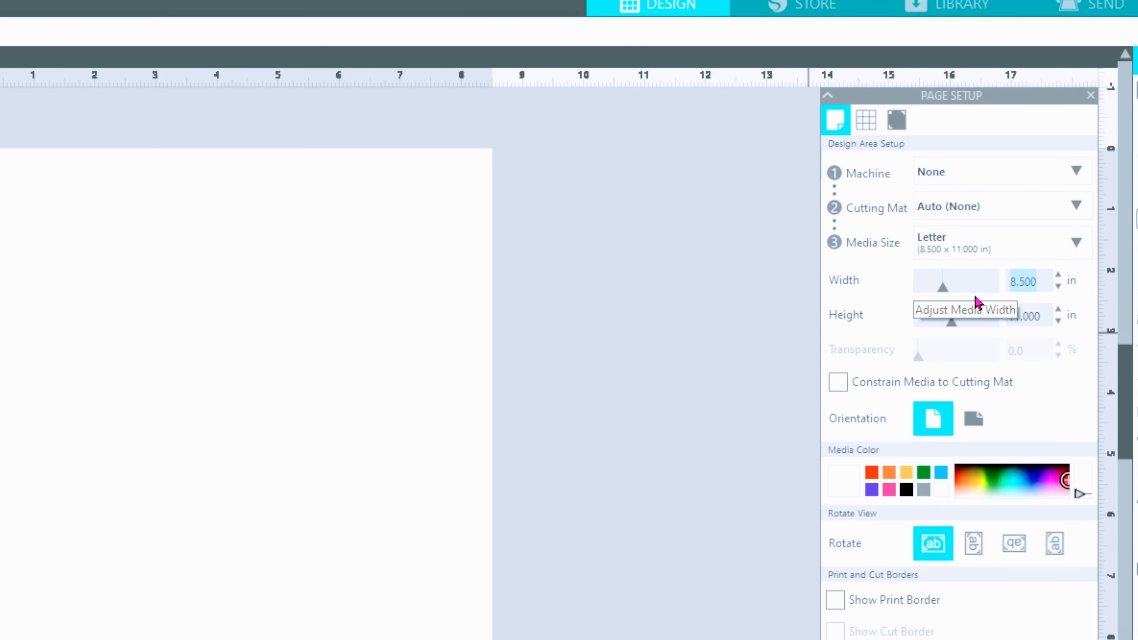
{"action": "type", "text": "11.0"}
{"action": "key", "text": "Return"}
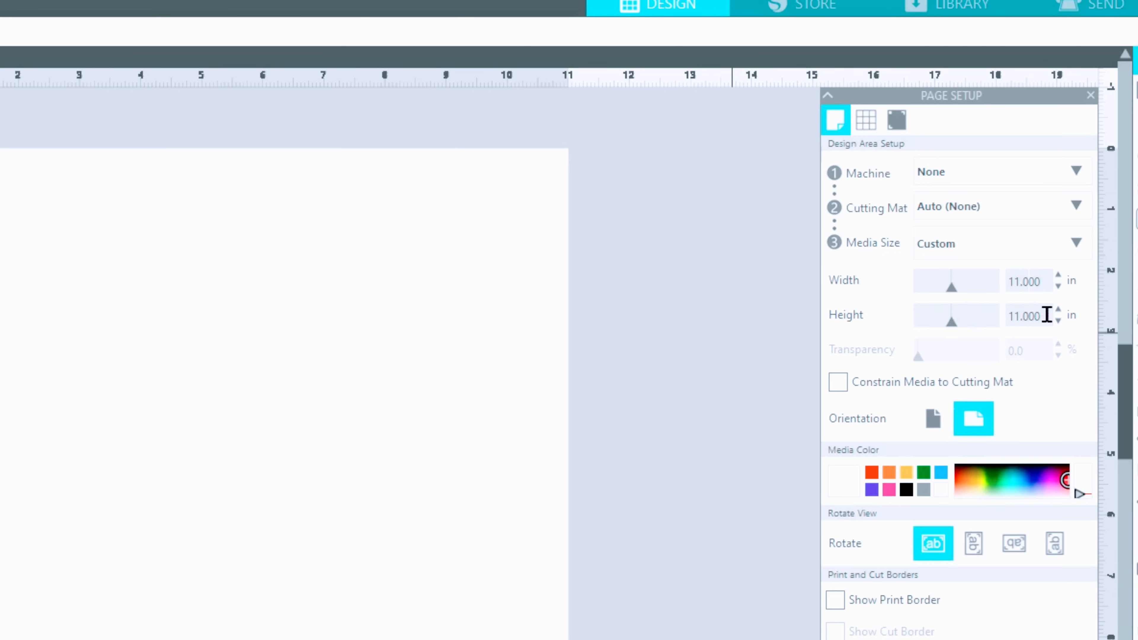
- Set the media height to 17 in and rotate the page to landscape orientation
{"action": "left_click_drag", "start_coordinate": [1045, 315], "coordinate": [955, 325]}
{"action": "type", "text": "17"}
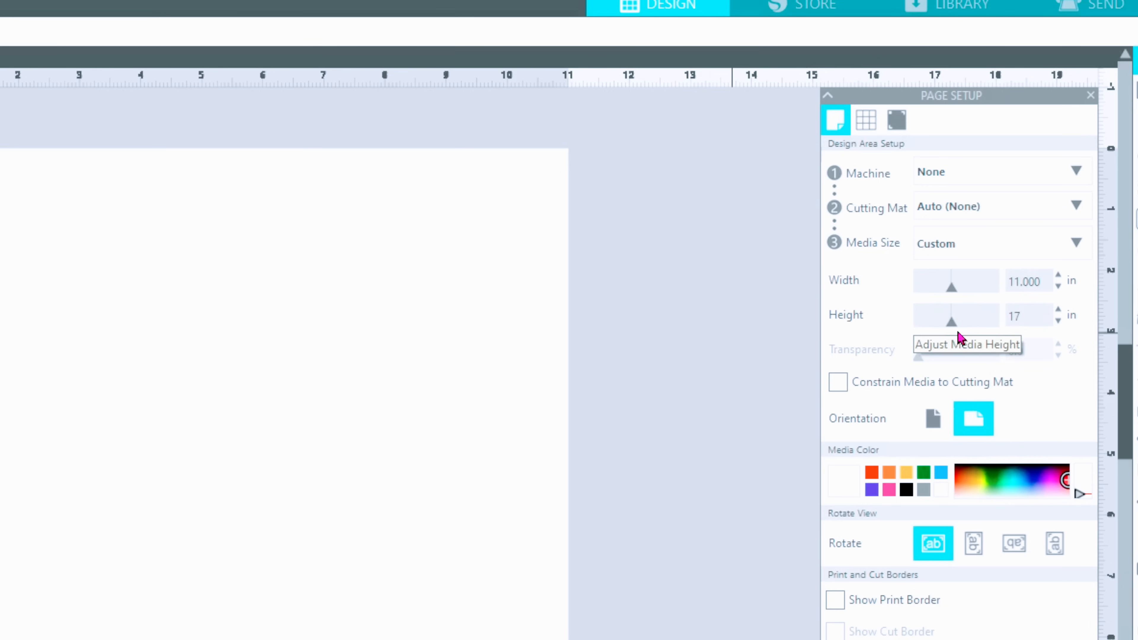
{"action": "type", "text": ".0"}
{"action": "key", "text": "Return"}
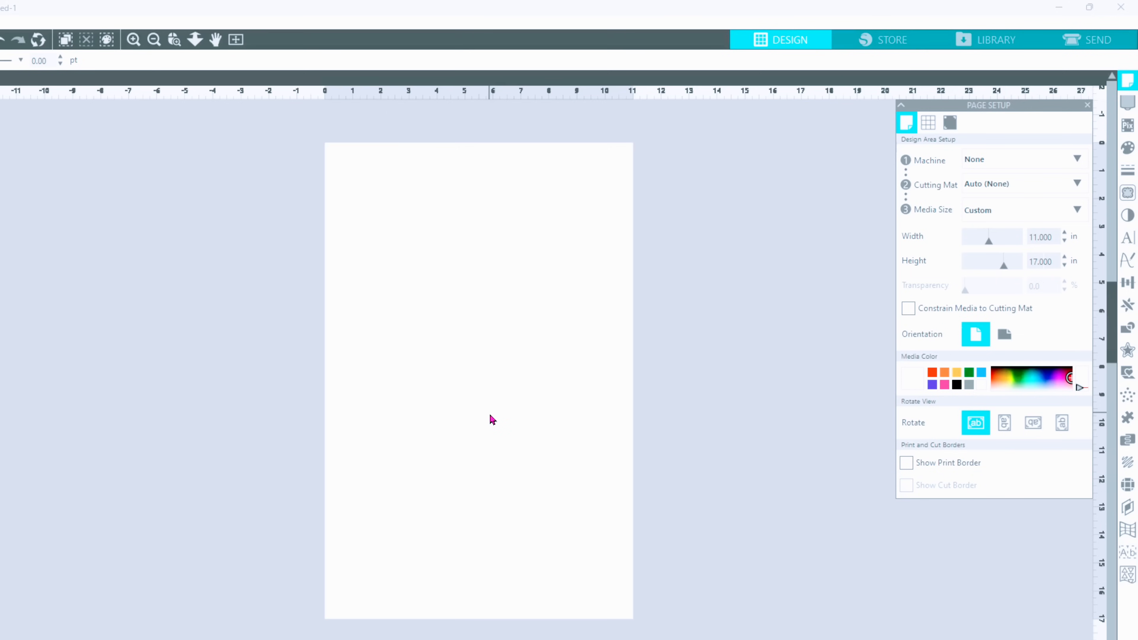
{"action": "left_click", "coordinate": [1005, 335]}
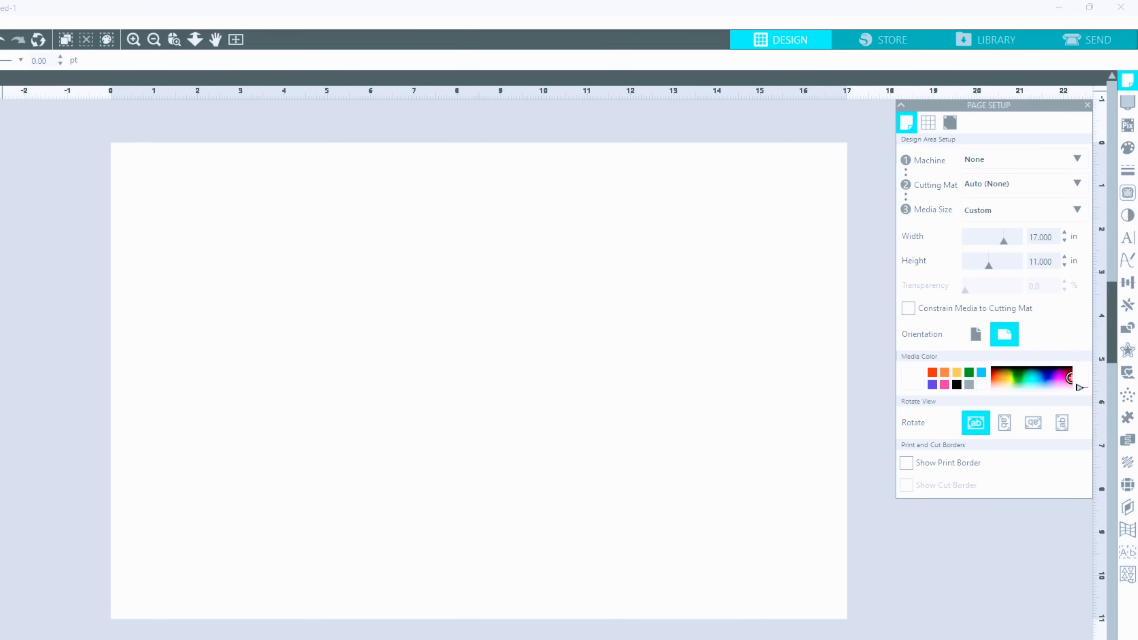
- Merge the family photo from the Downloads folder into the untitled design
{"action": "left_click", "coordinate": [0, 22]}
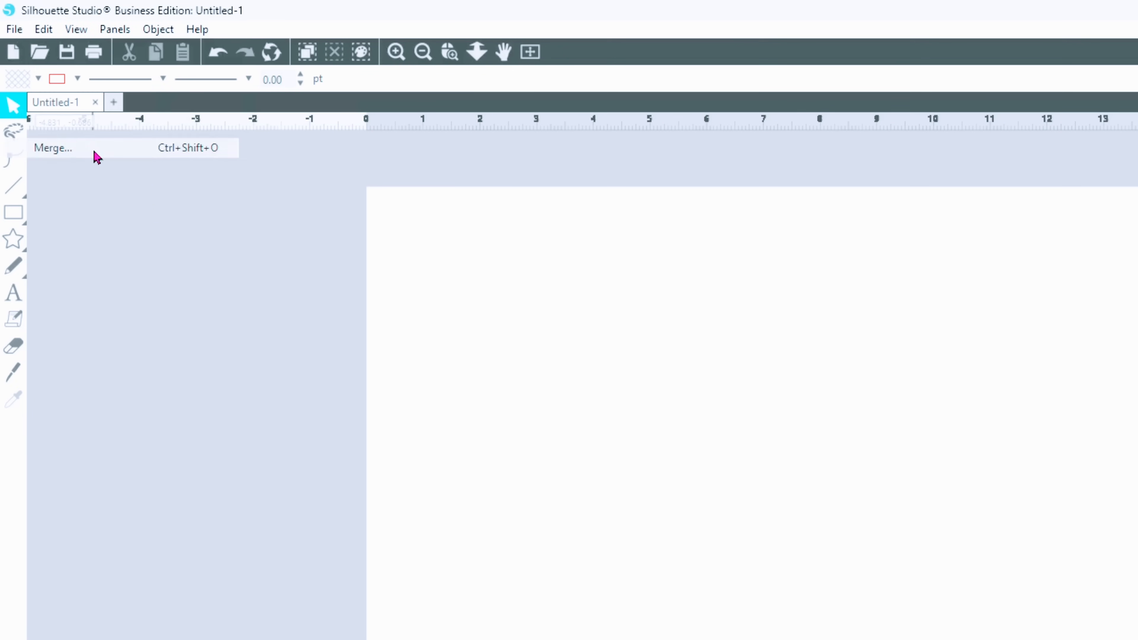
{"action": "left_click", "coordinate": [94, 148]}
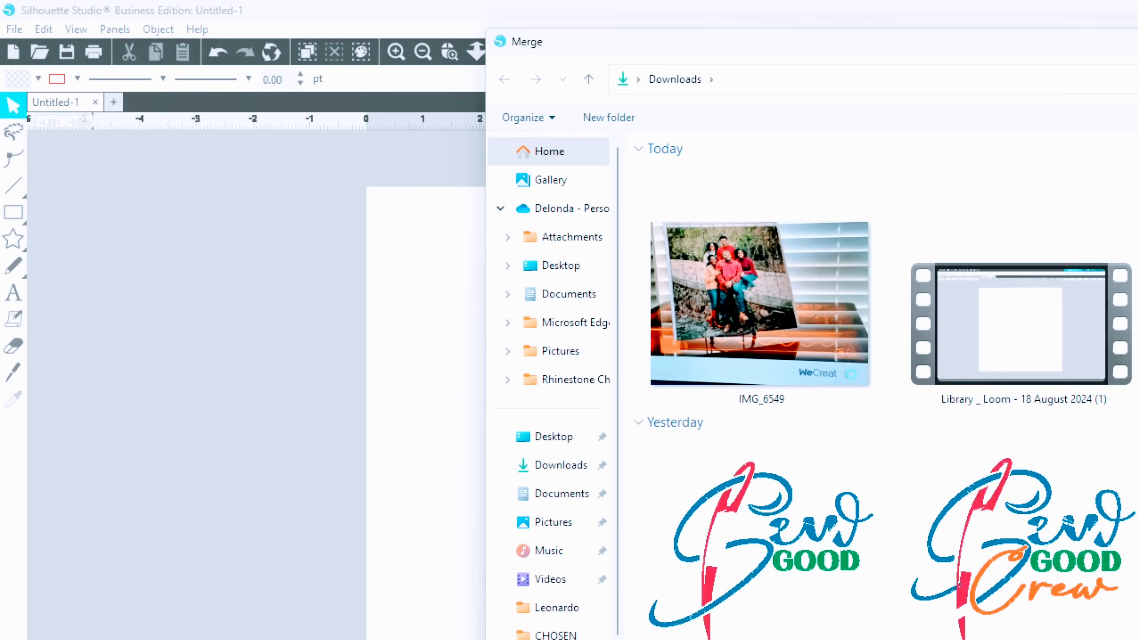
{"action": "double_click", "coordinate": [1137, 323]}
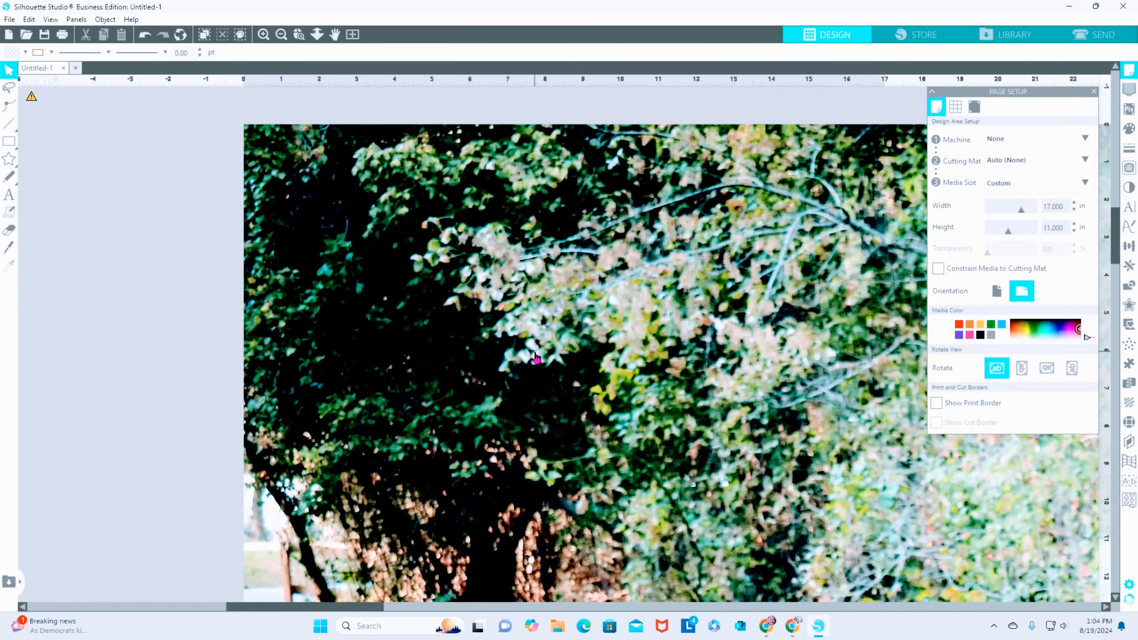
- Scale the photo down proportionally to about 15.8 by 10.6 in and position it inside the page near its upper-left corner
{"action": "left_click", "coordinate": [535, 353]}
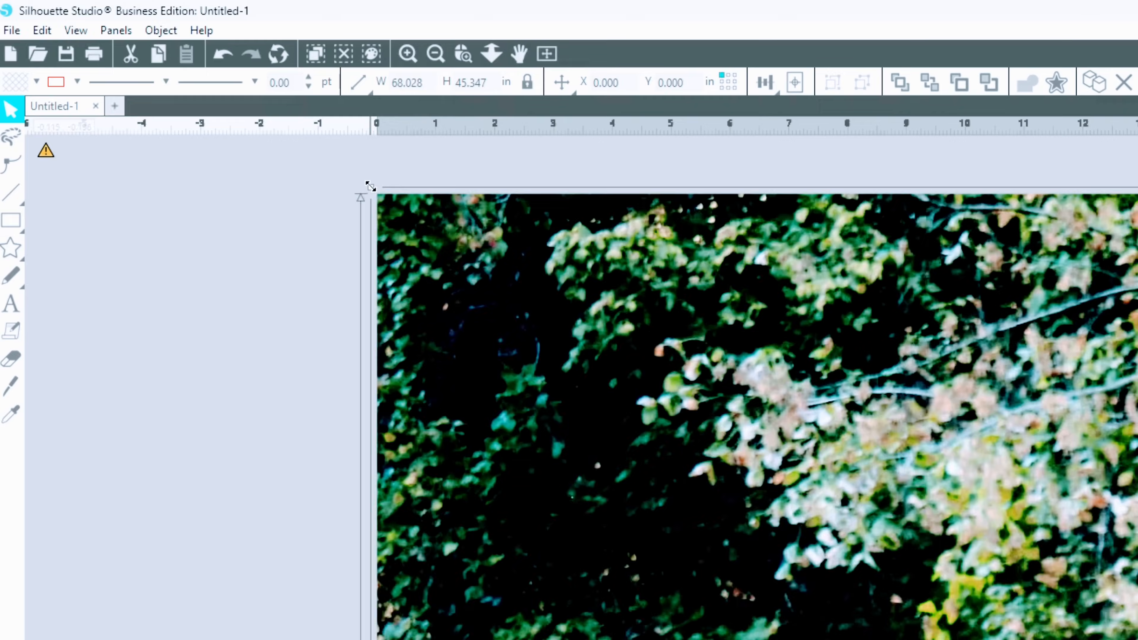
{"action": "left_click_drag", "start_coordinate": [370, 186], "coordinate": [926, 639]}
{"action": "left_click_drag", "start_coordinate": [1083, 639], "coordinate": [419, 329]}
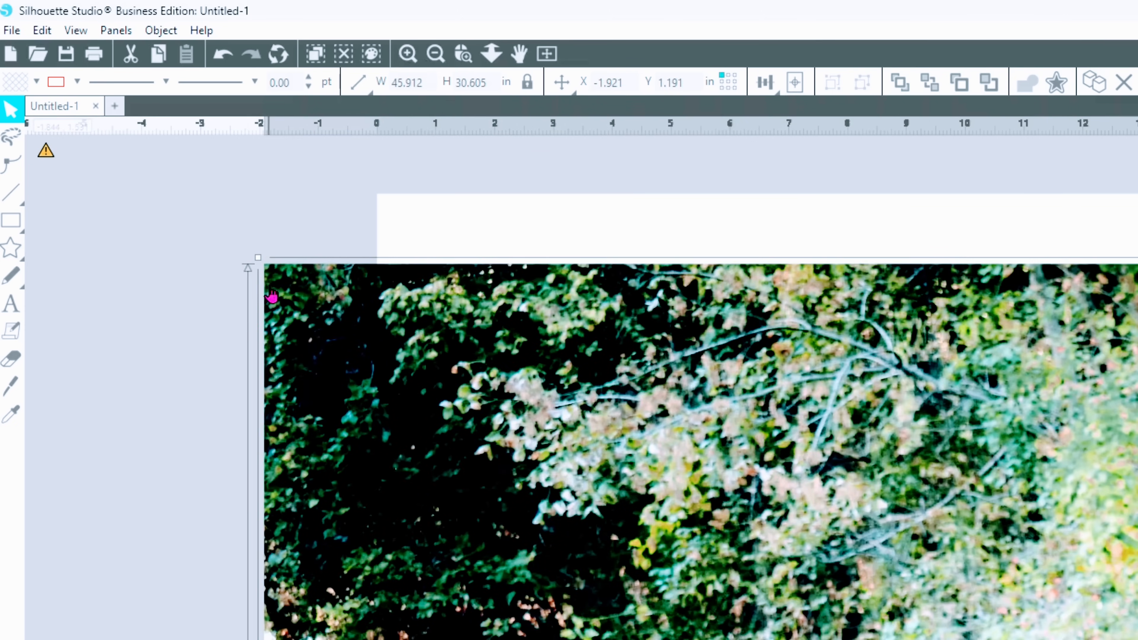
{"action": "left_click_drag", "start_coordinate": [255, 257], "coordinate": [921, 639]}
{"action": "left_click_drag", "start_coordinate": [689, 478], "coordinate": [349, 173]}
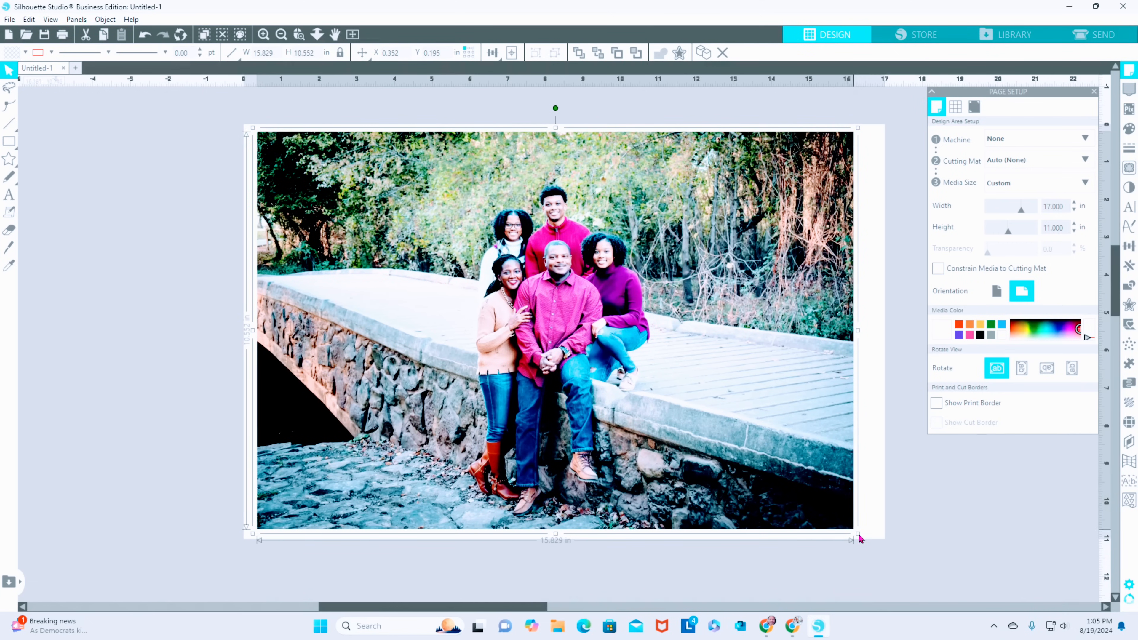
- Enlarge the photo to about 16.5 by 10.6 in so it nearly fills the page, leaving a narrow white margin, and deselect it
{"action": "left_click_drag", "start_coordinate": [859, 536], "coordinate": [863, 538]}
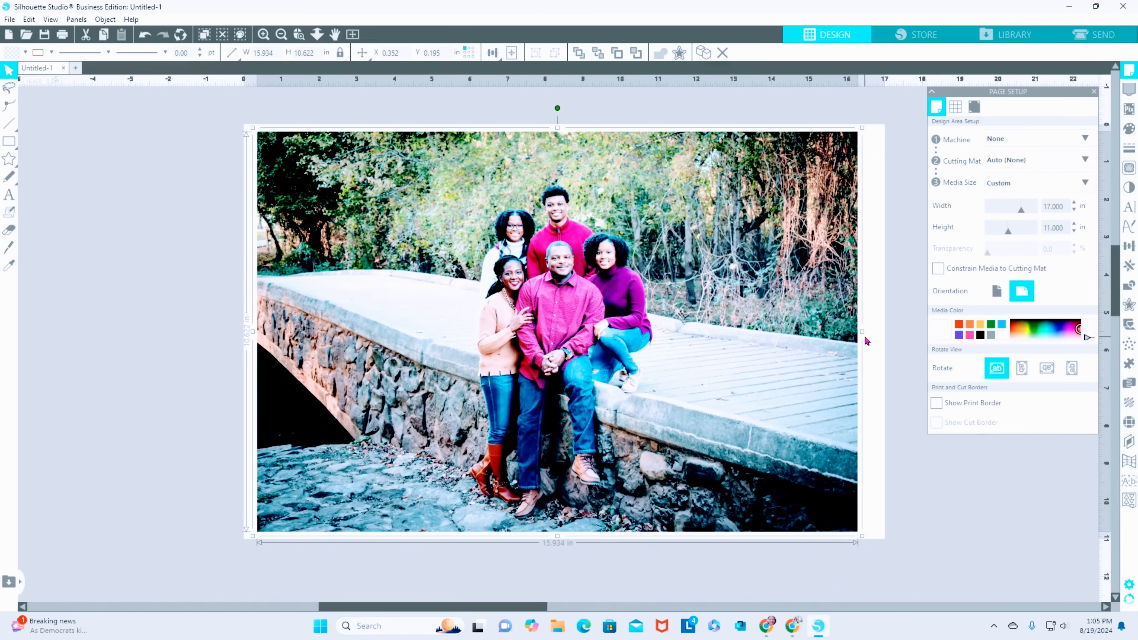
{"action": "left_click_drag", "start_coordinate": [864, 336], "coordinate": [877, 331]}
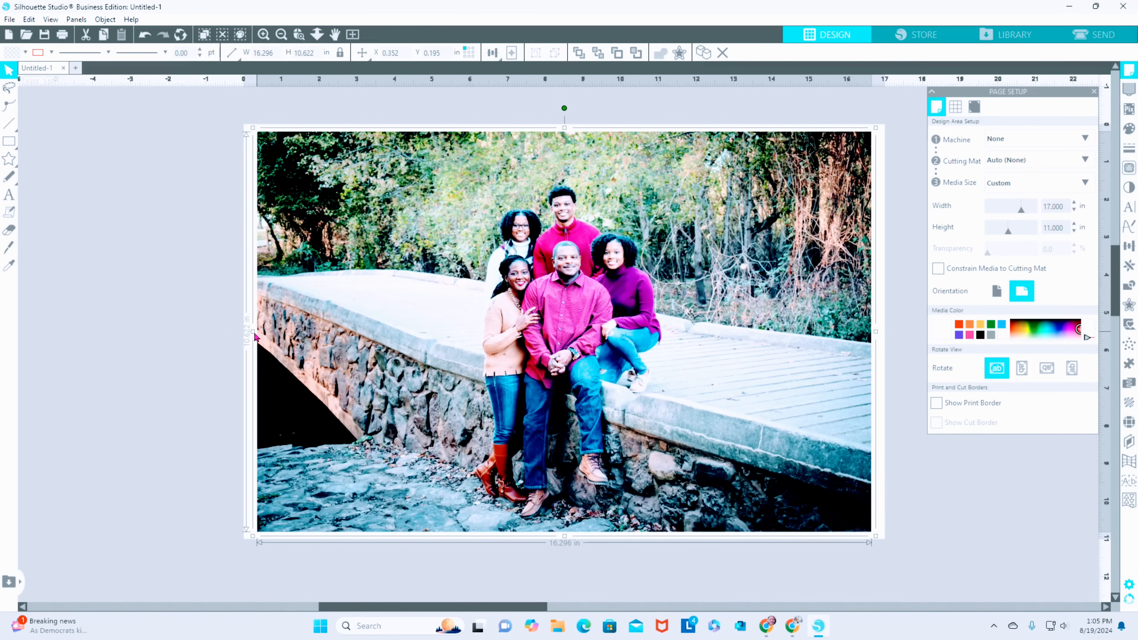
{"action": "left_click_drag", "start_coordinate": [253, 332], "coordinate": [250, 336]}
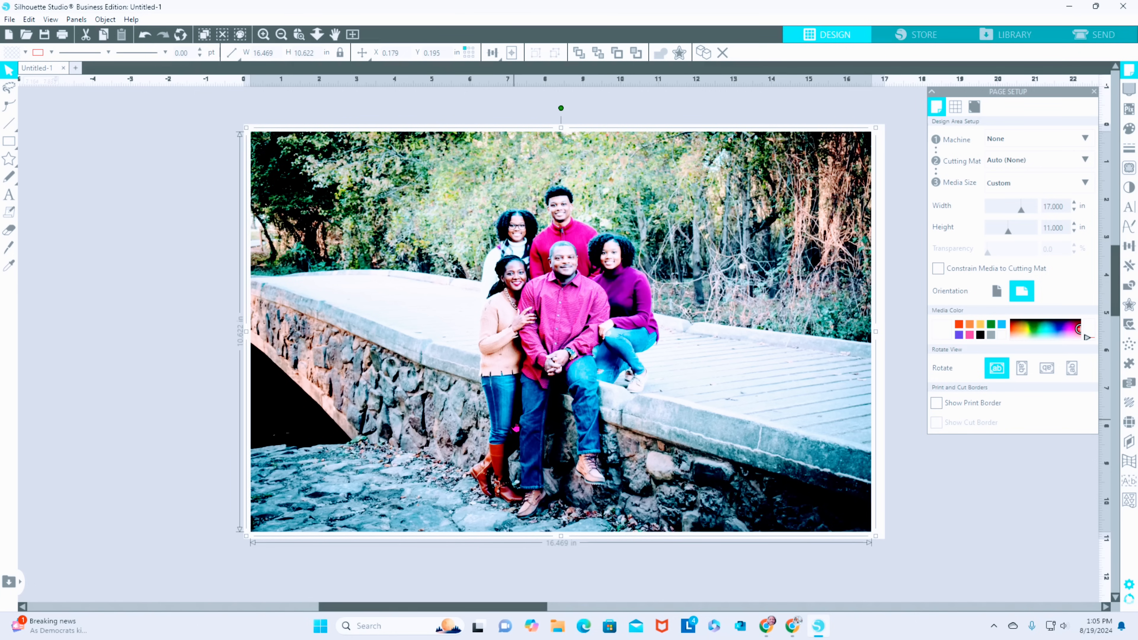
{"action": "left_click", "coordinate": [914, 216]}
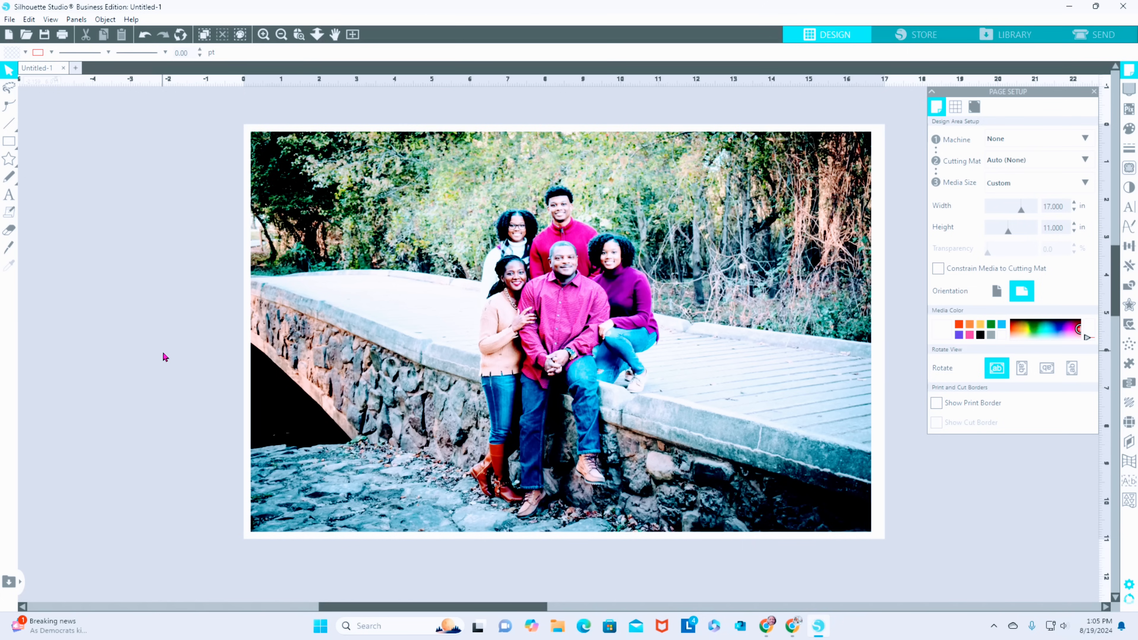
- Open the design's print preview, continue to the printer dialog, and move the connecting print window aside
{"action": "left_click", "coordinate": [8, 21]}
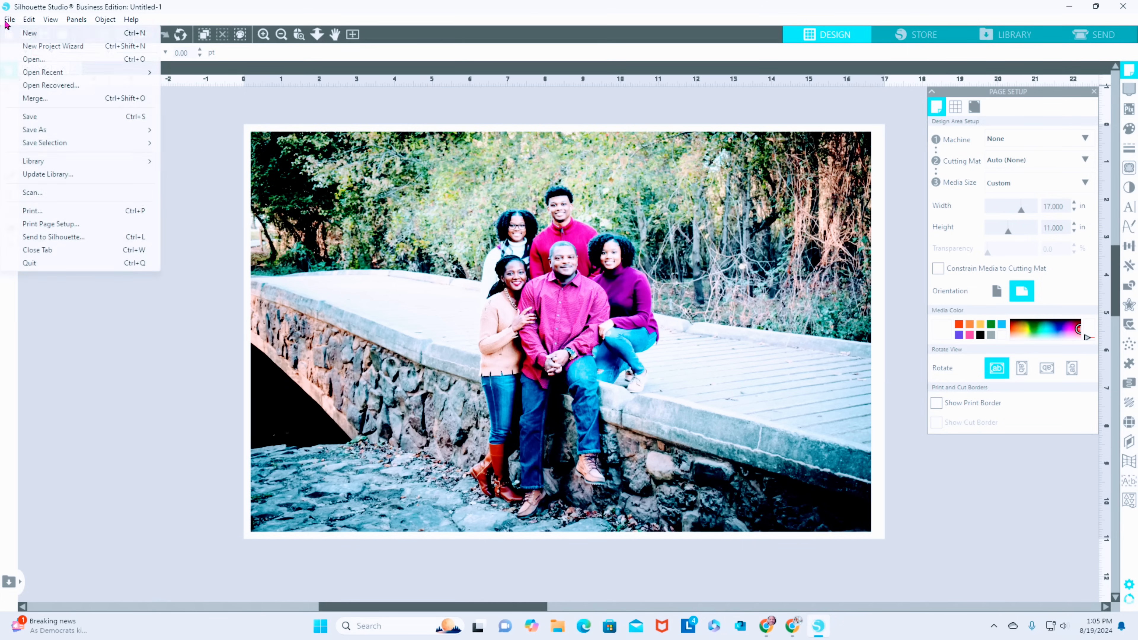
{"action": "left_click", "coordinate": [46, 213]}
{"action": "key", "text": "ctrl+p"}
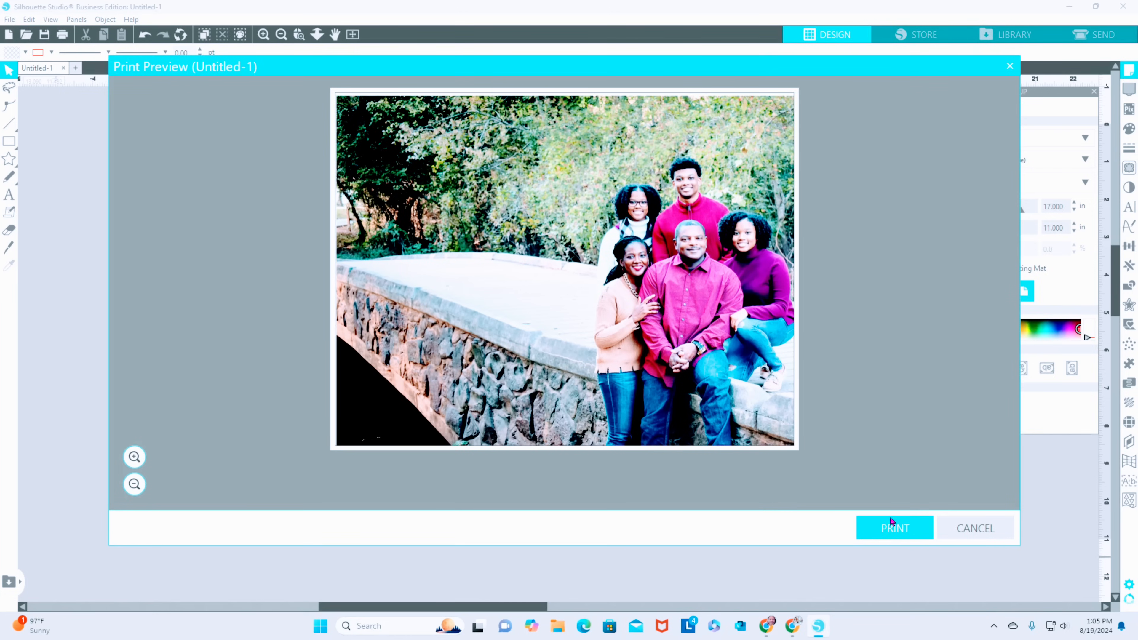
{"action": "left_click", "coordinate": [892, 533]}
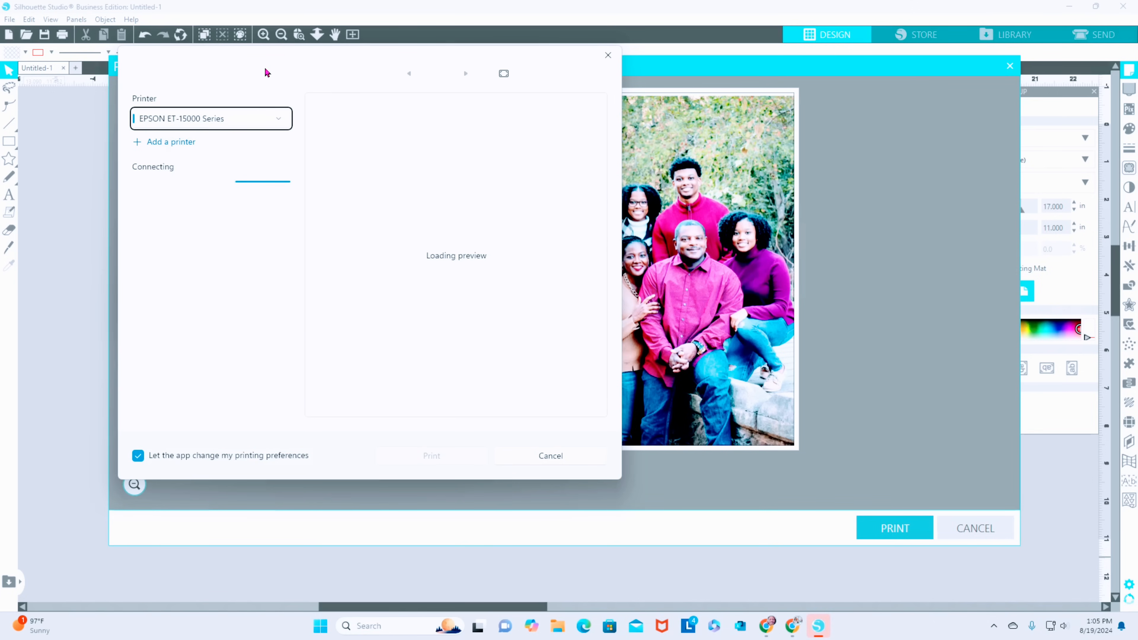
{"action": "left_click_drag", "start_coordinate": [288, 68], "coordinate": [653, 115]}
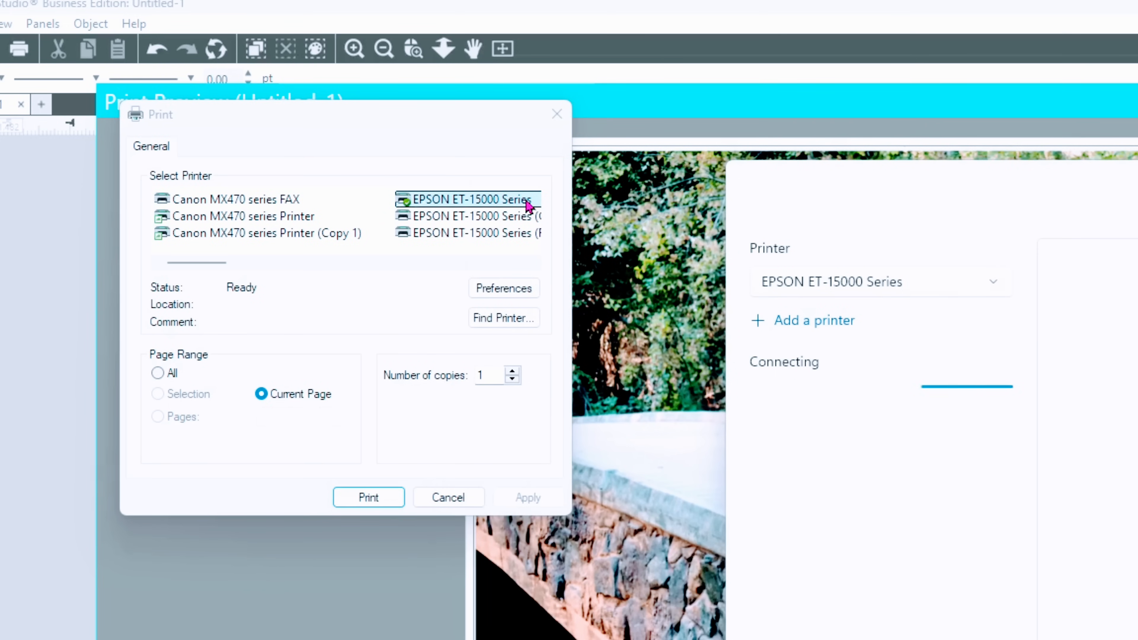
- Apply the 11 x 17 mirrored preset with landscape orientation and Print Preview enabled, and send the page to the EPSON ET-15000 Series
{"action": "left_click", "coordinate": [527, 291]}
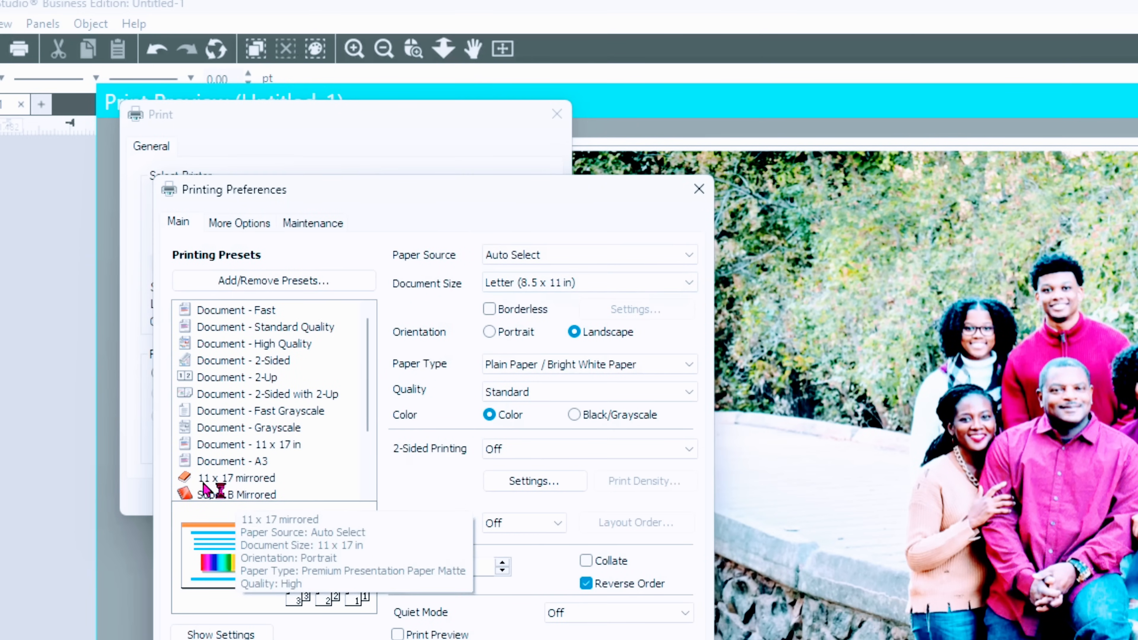
{"action": "left_click", "coordinate": [214, 479]}
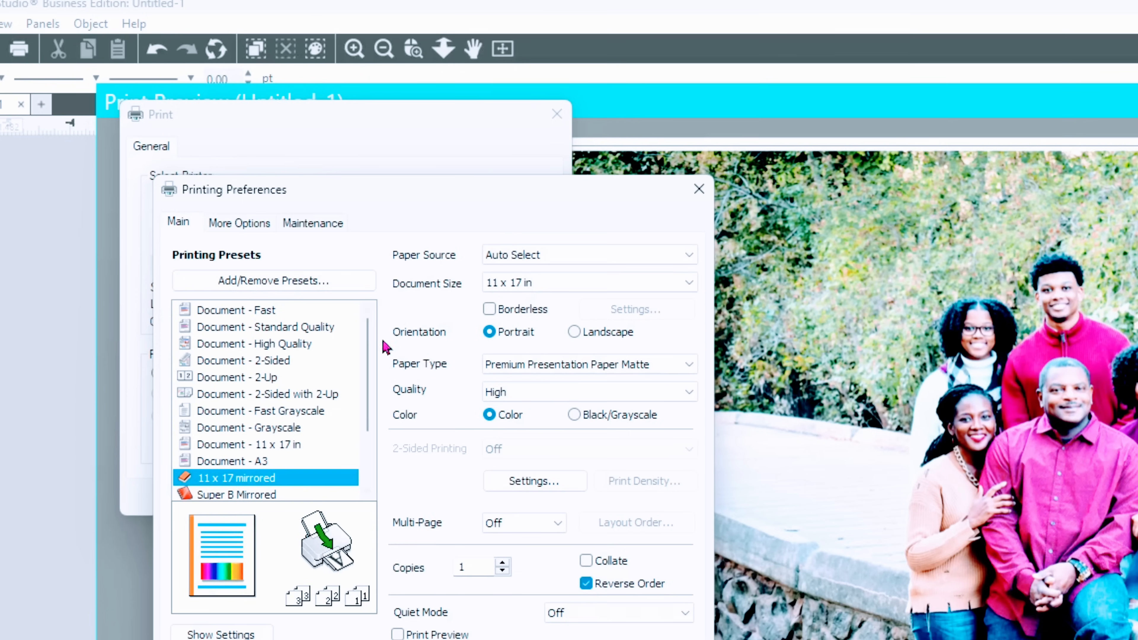
{"action": "left_click", "coordinate": [576, 332]}
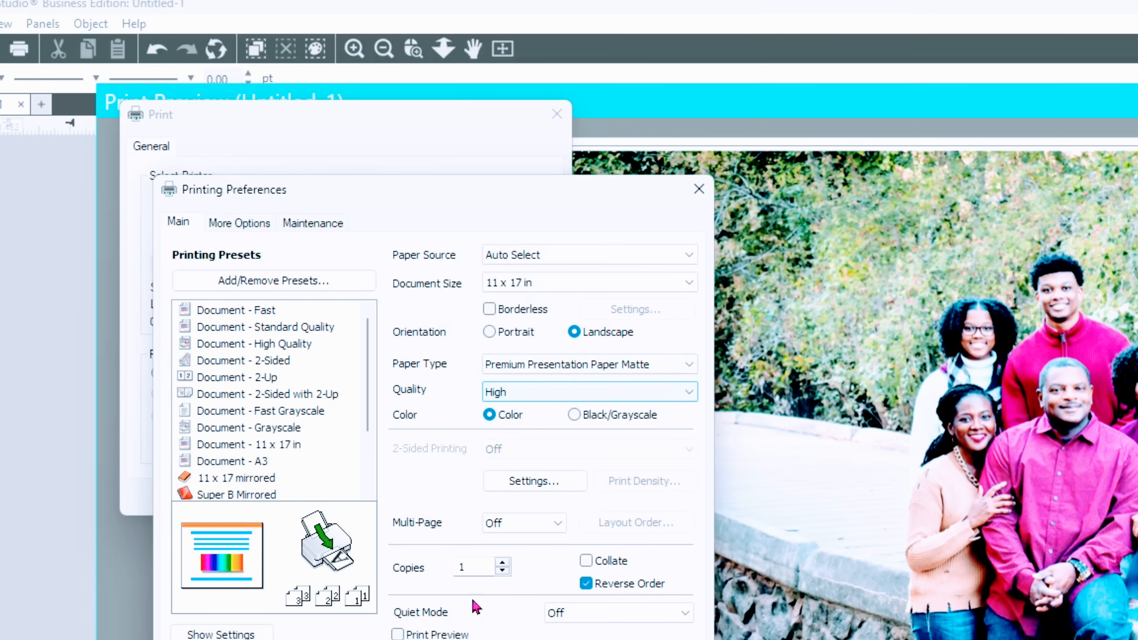
{"action": "left_click", "coordinate": [397, 635]}
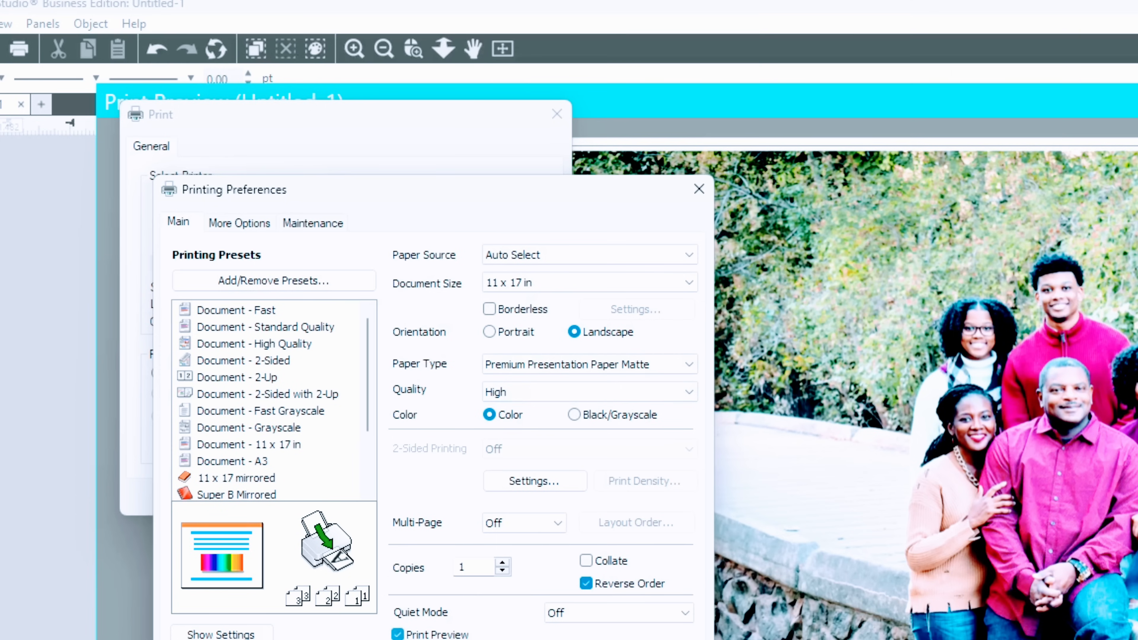
{"action": "key", "text": "Return"}
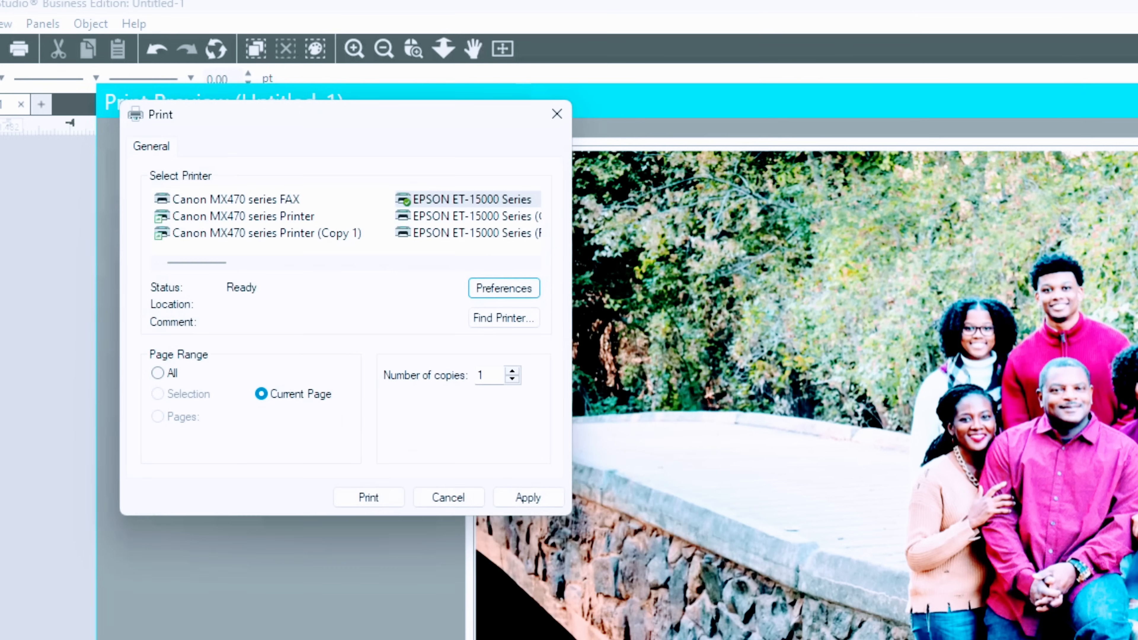
{"action": "left_click", "coordinate": [382, 505]}
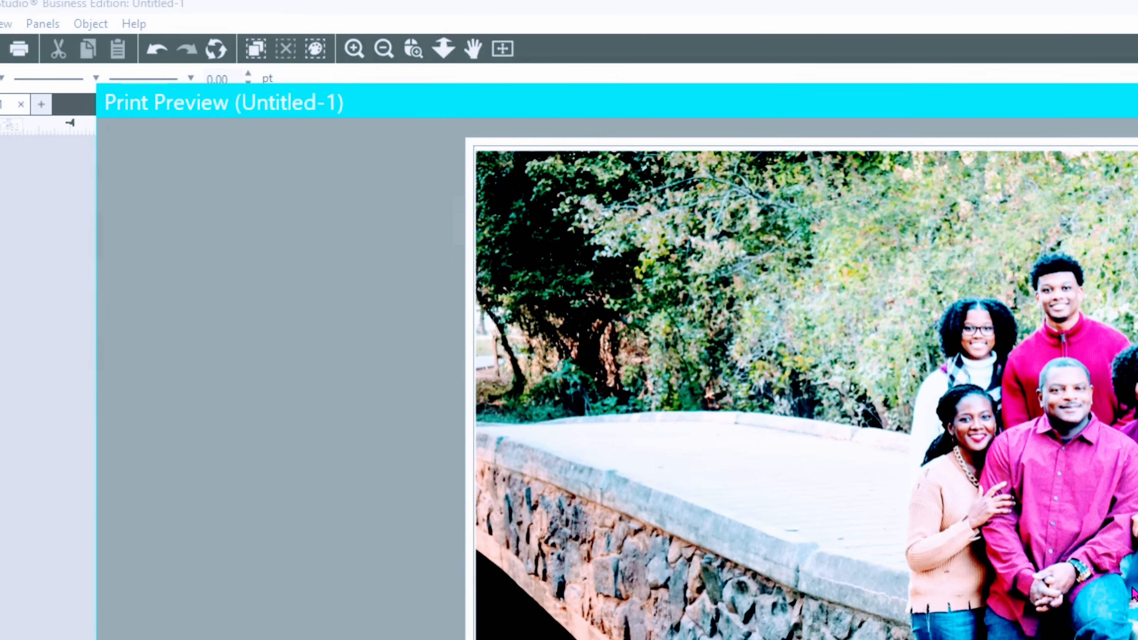
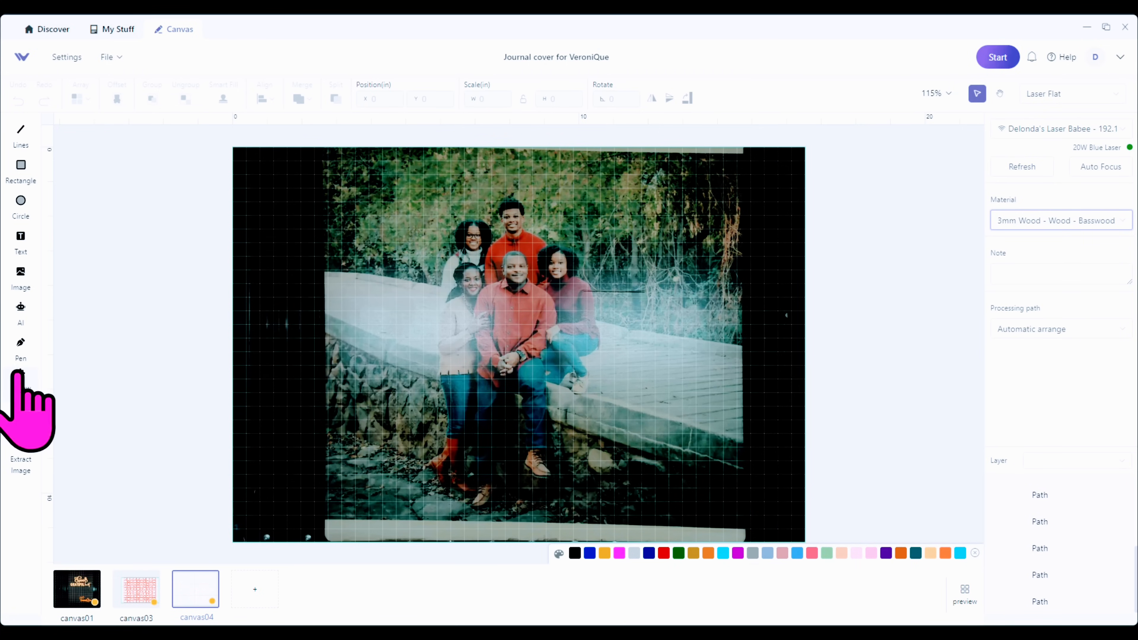
- Create a jigsaw puzzle pattern with a random style, 10 inches wide and 10 inches high
{"action": "left_click", "coordinate": [19, 374]}
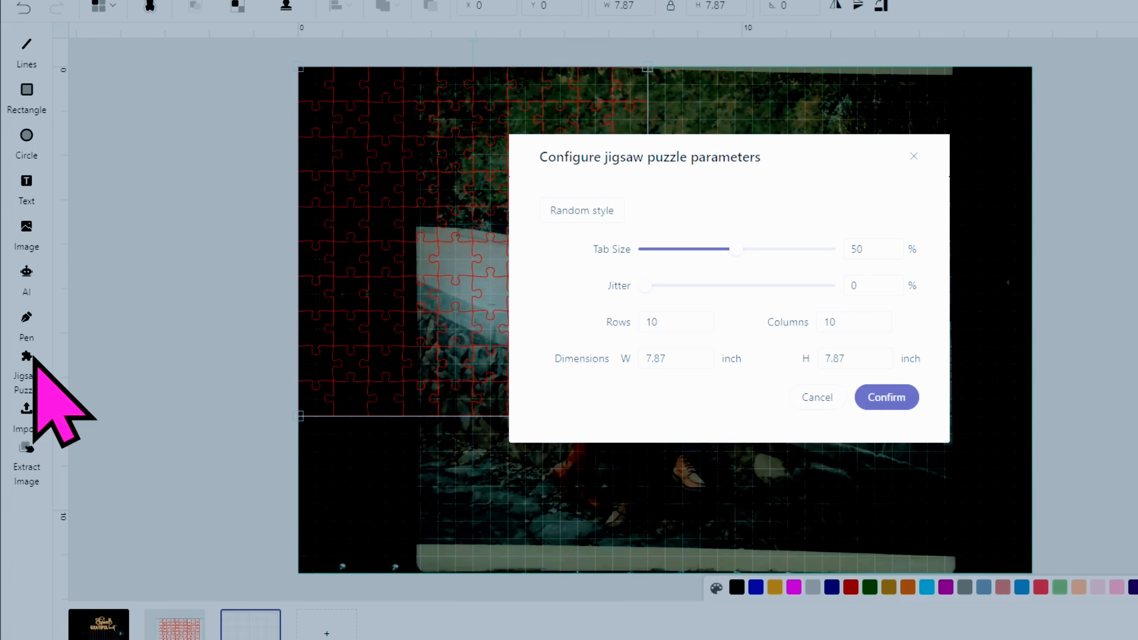
{"action": "left_click", "coordinate": [586, 213]}
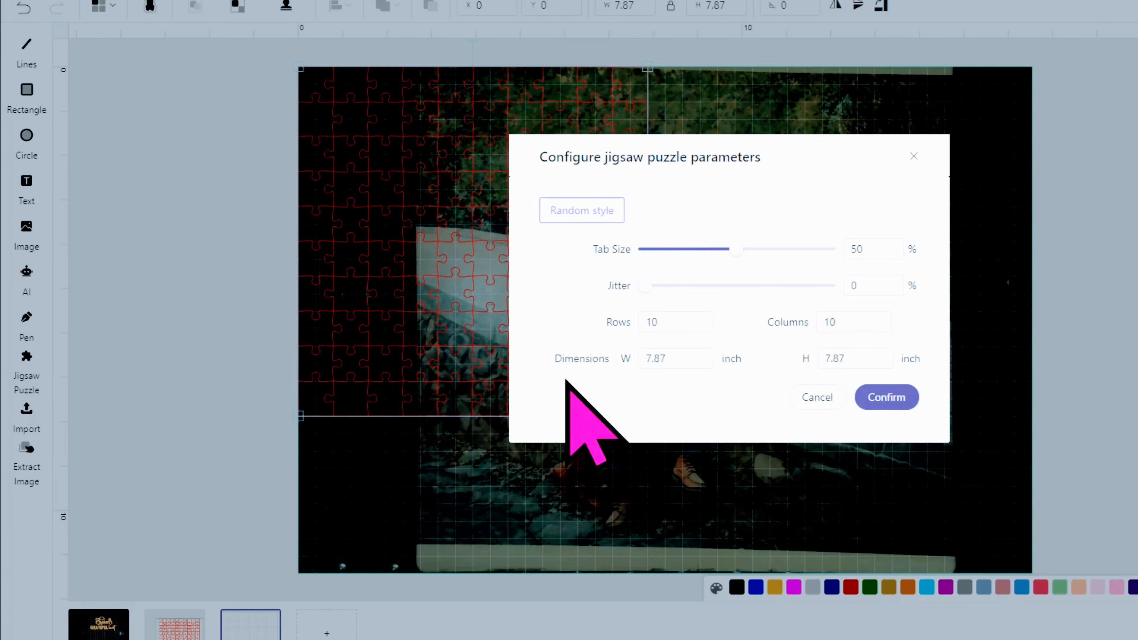
{"action": "left_click_drag", "start_coordinate": [693, 357], "coordinate": [607, 358]}
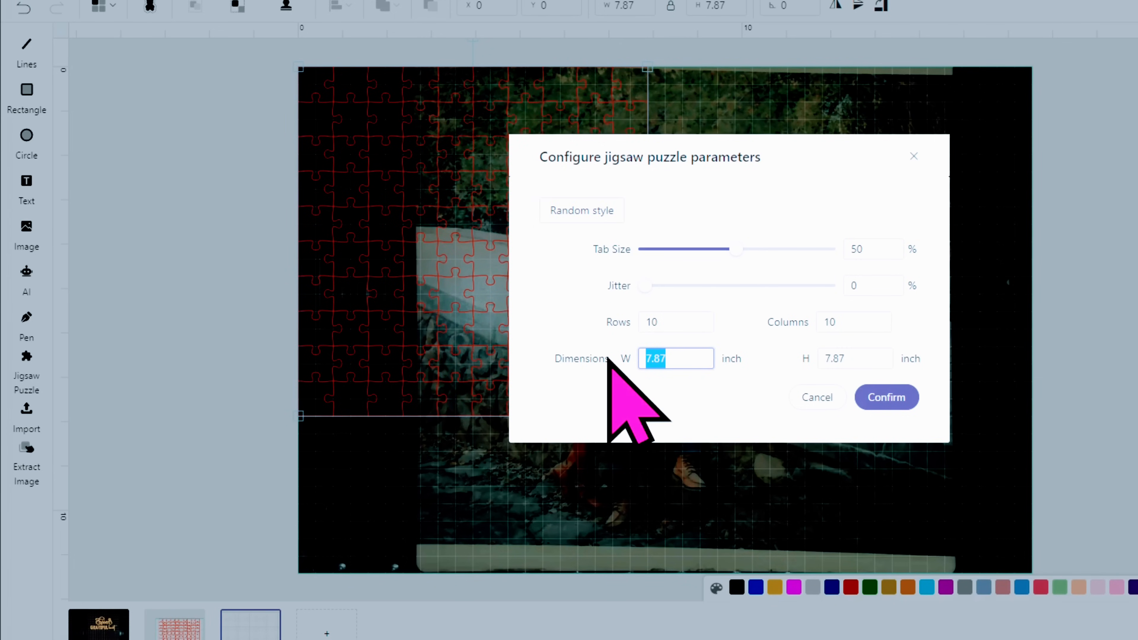
{"action": "type", "text": "10."}
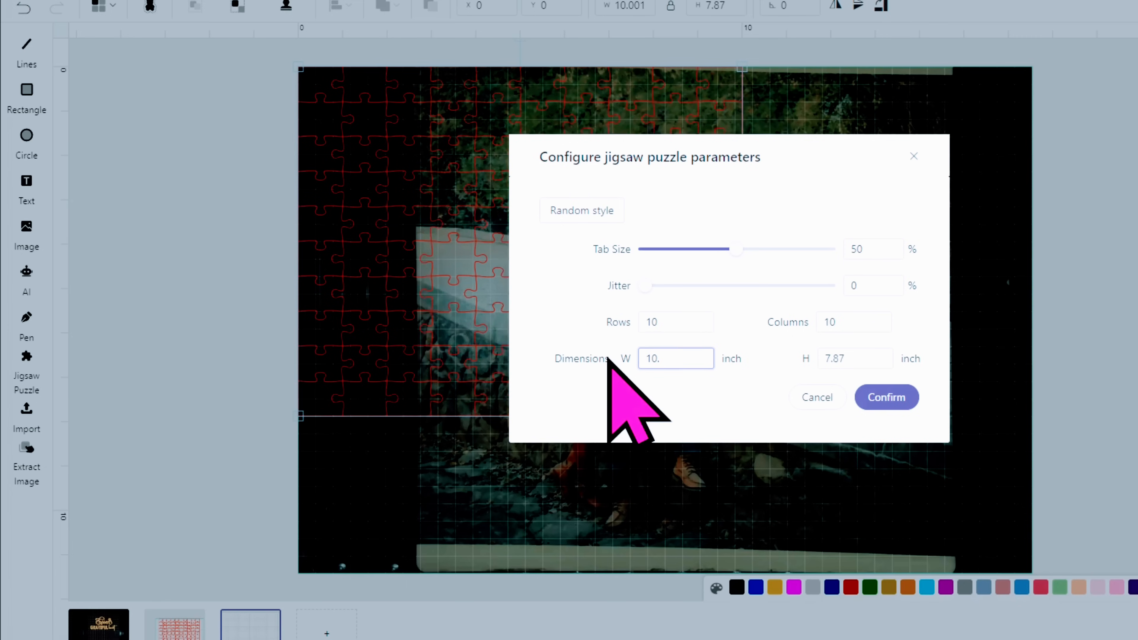
{"action": "key", "text": "BackSpace"}
{"action": "type", "text": ".0"}
{"action": "left_click_drag", "start_coordinate": [863, 356], "coordinate": [793, 372]}
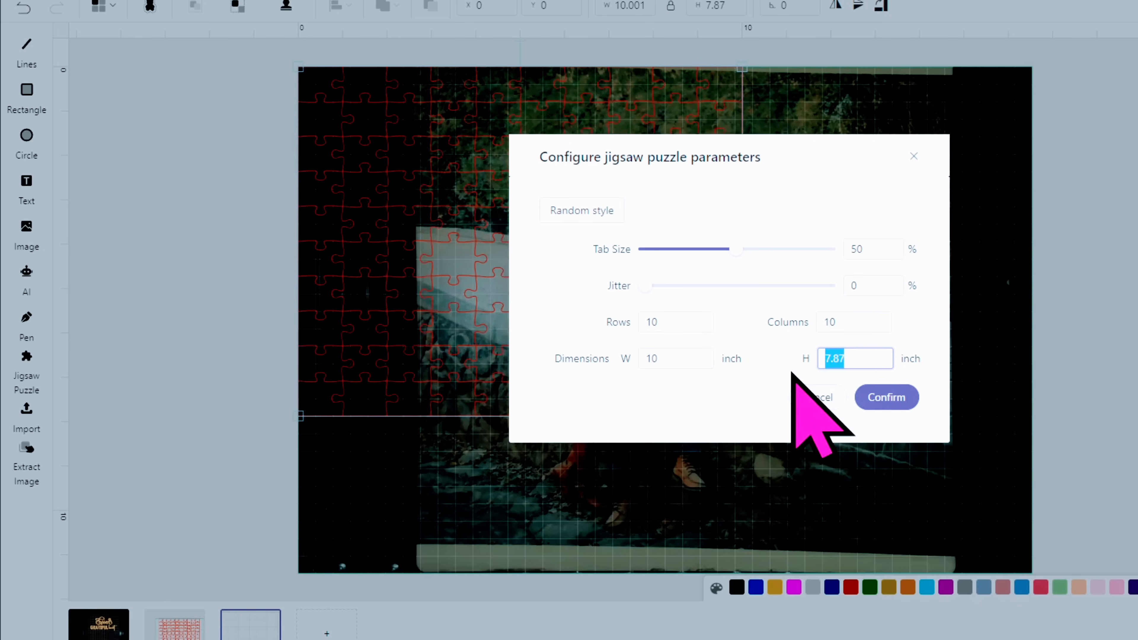
{"action": "type", "text": "10.0"}
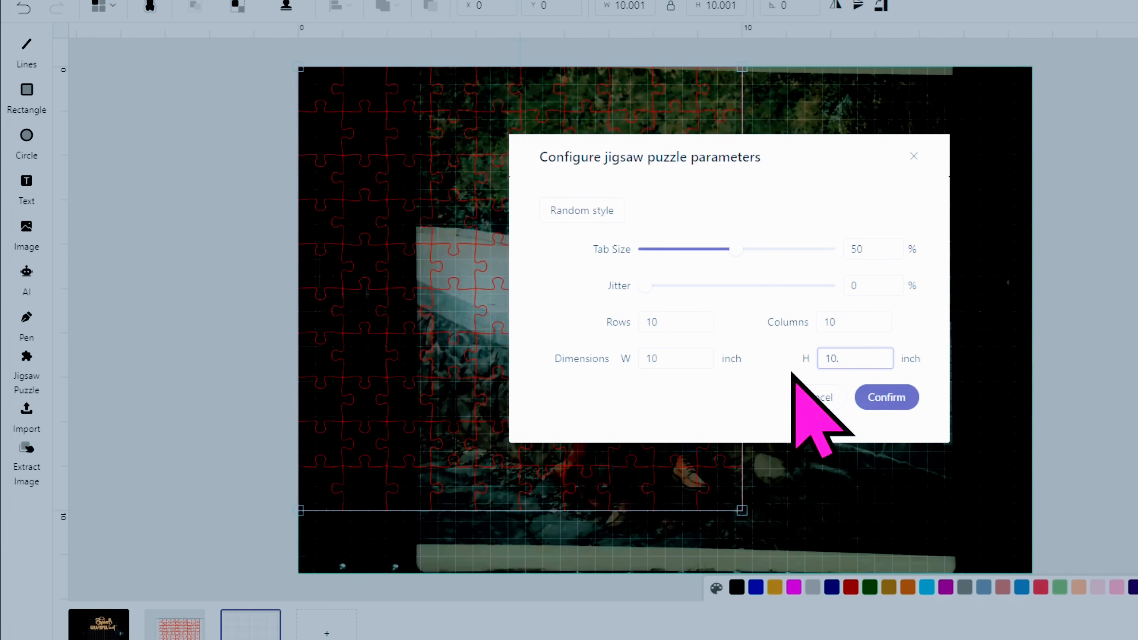
{"action": "key", "text": "BackSpace"}
{"action": "key", "text": "BackSpace"}
{"action": "left_click", "coordinate": [911, 396]}
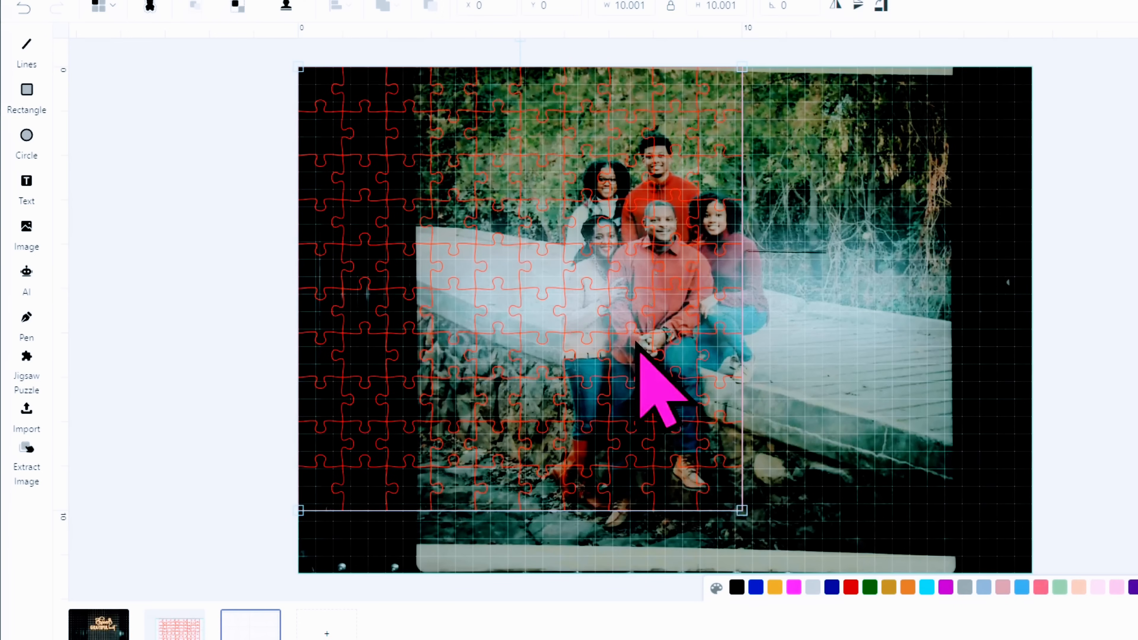
- Move the puzzle pattern over the family in the photo, at about X 3.287 and Y 0.565 in
{"action": "left_click_drag", "start_coordinate": [475, 297], "coordinate": [648, 317]}
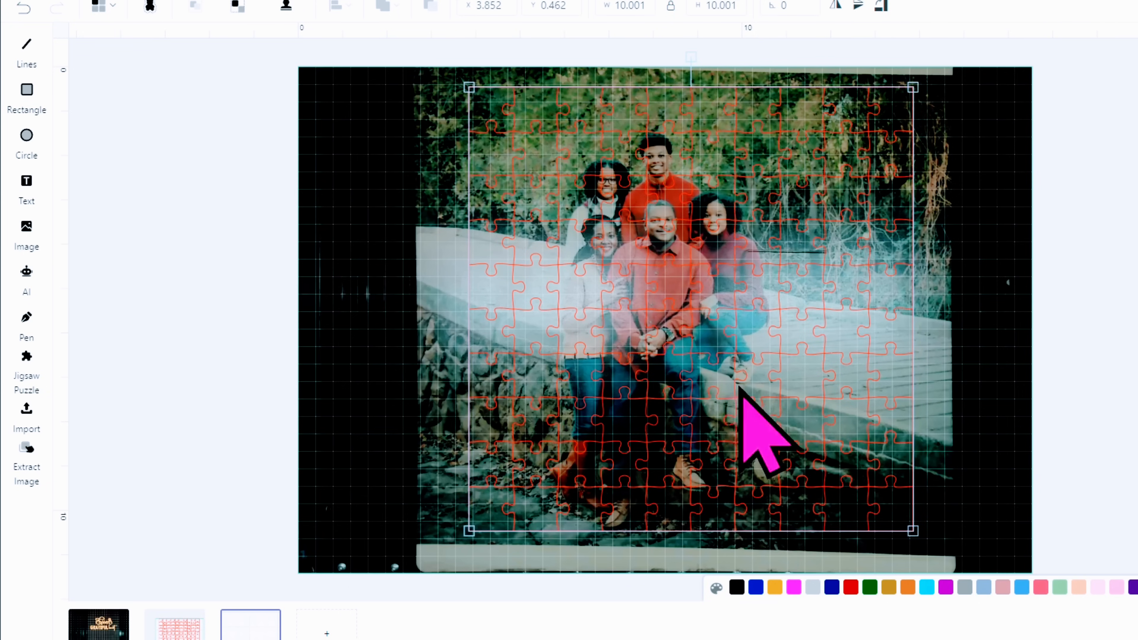
{"action": "left_click_drag", "start_coordinate": [673, 300], "coordinate": [648, 298]}
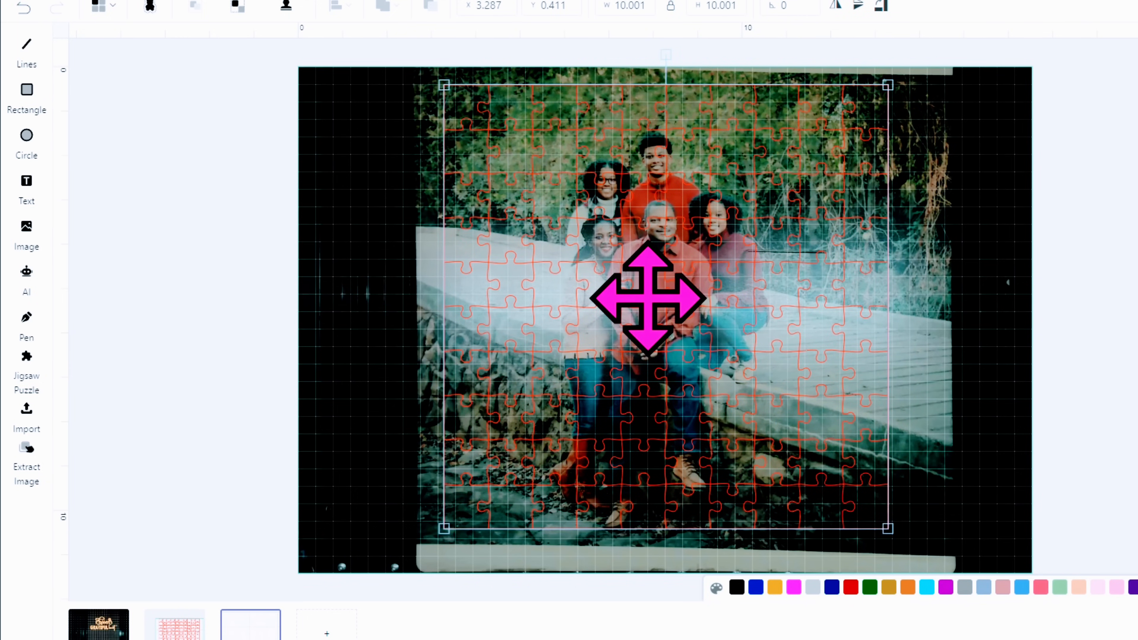
{"action": "left_click_drag", "start_coordinate": [648, 298], "coordinate": [648, 305]}
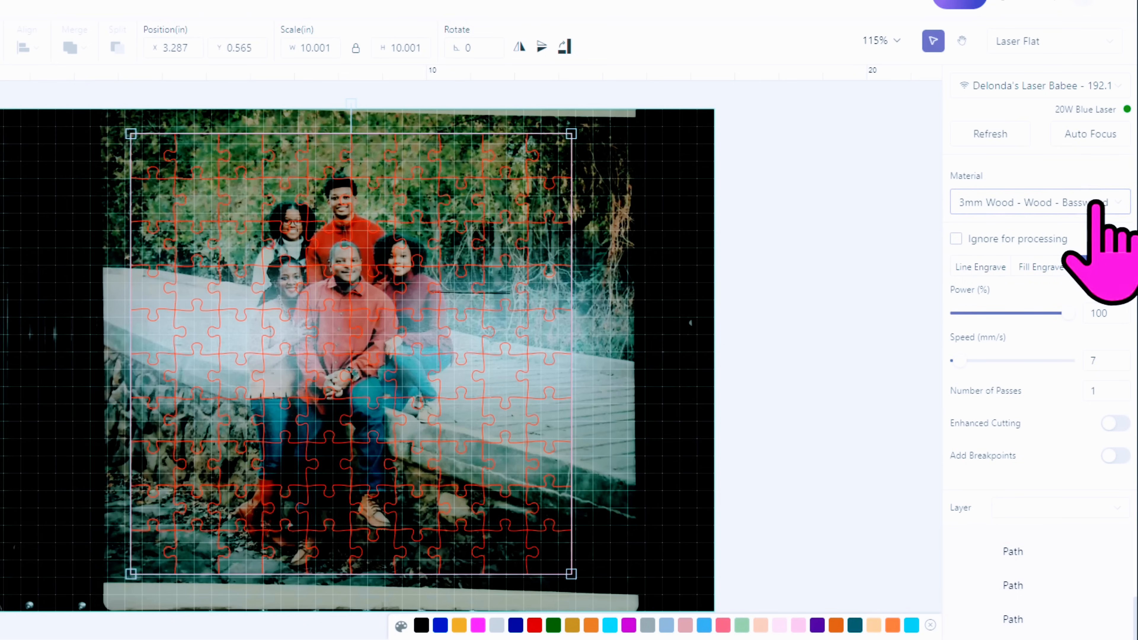
- Set the processing material to 5mm Wood - Cherry Plywood
{"action": "left_click", "coordinate": [1119, 203]}
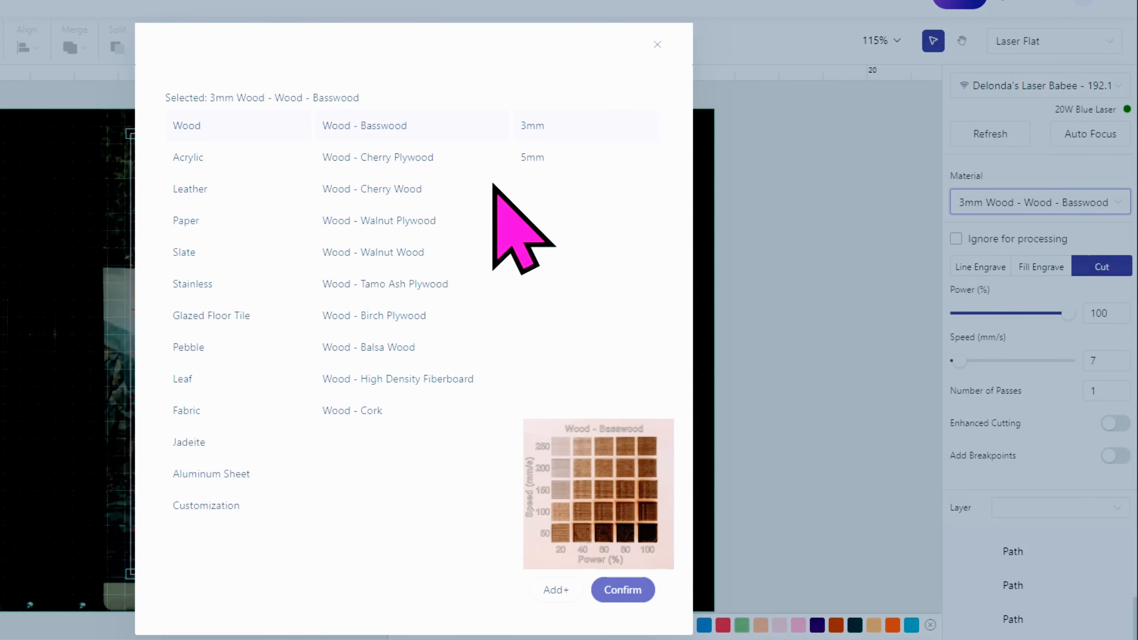
{"action": "left_click", "coordinate": [335, 162]}
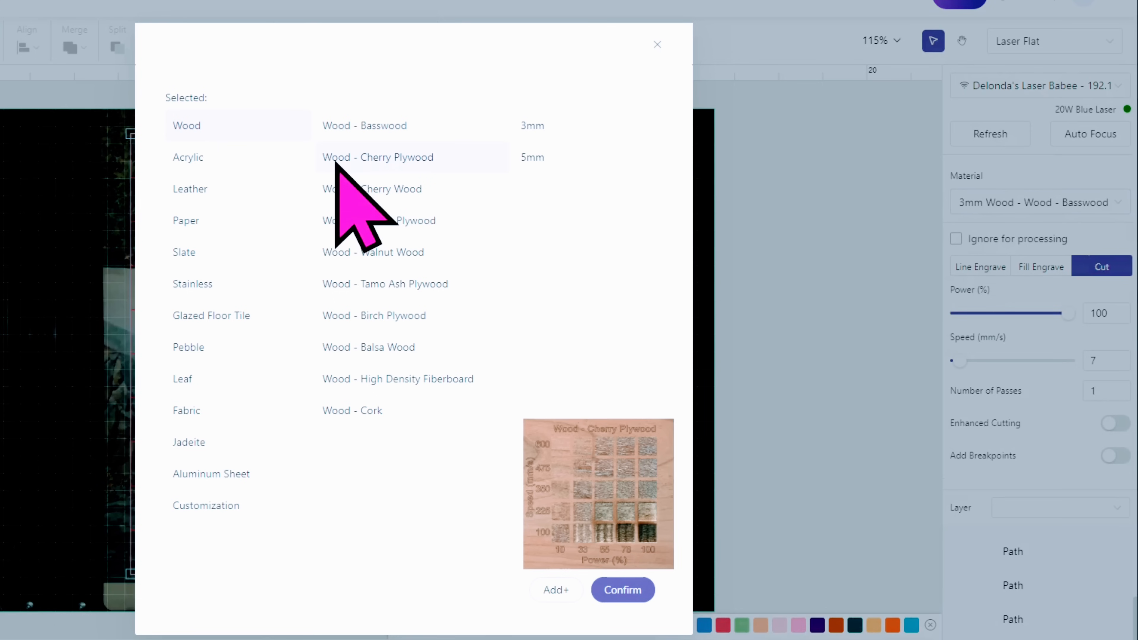
{"action": "left_click", "coordinate": [542, 159]}
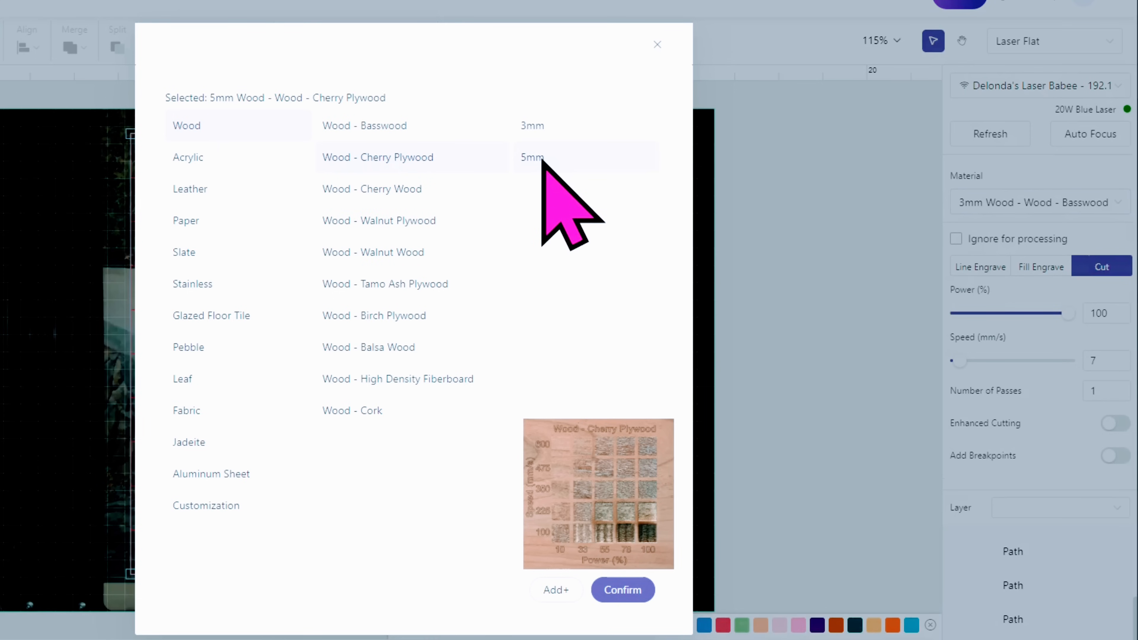
{"action": "left_click", "coordinate": [622, 590]}
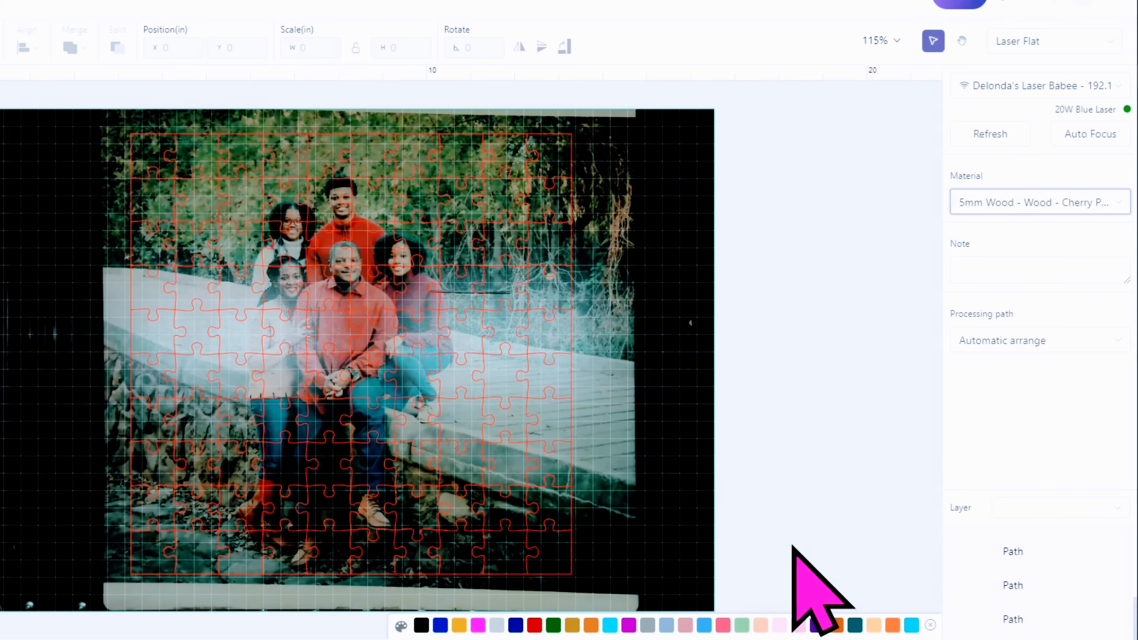
- Select the puzzle pattern, auto-focus the laser, and send the cutting job to the machine
{"action": "left_click", "coordinate": [307, 315]}
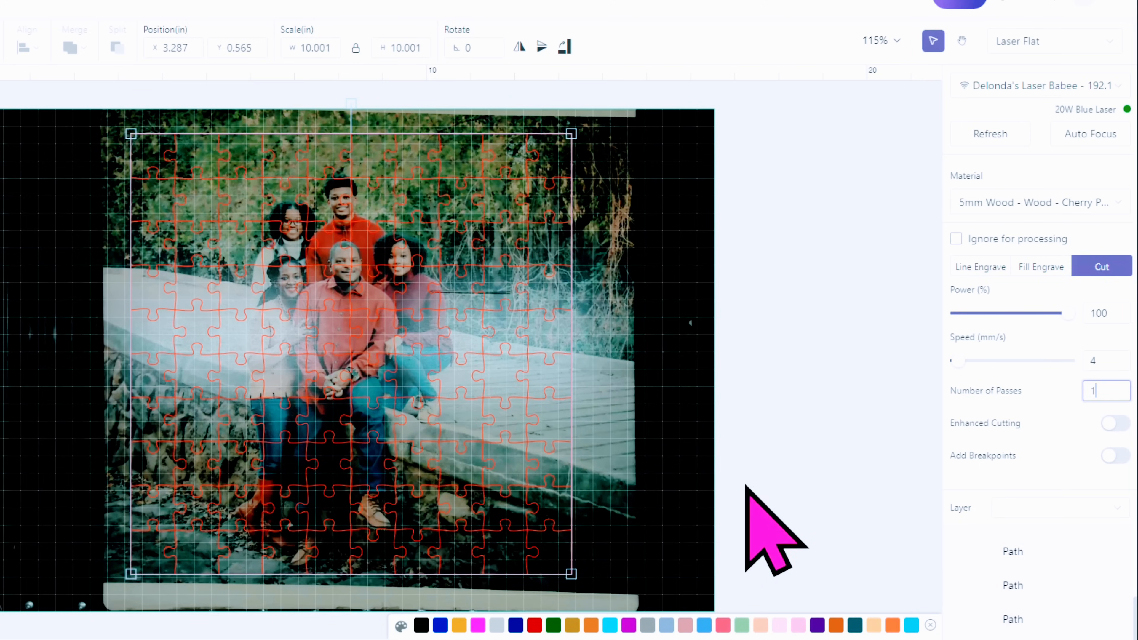
{"action": "left_click", "coordinate": [1089, 134]}
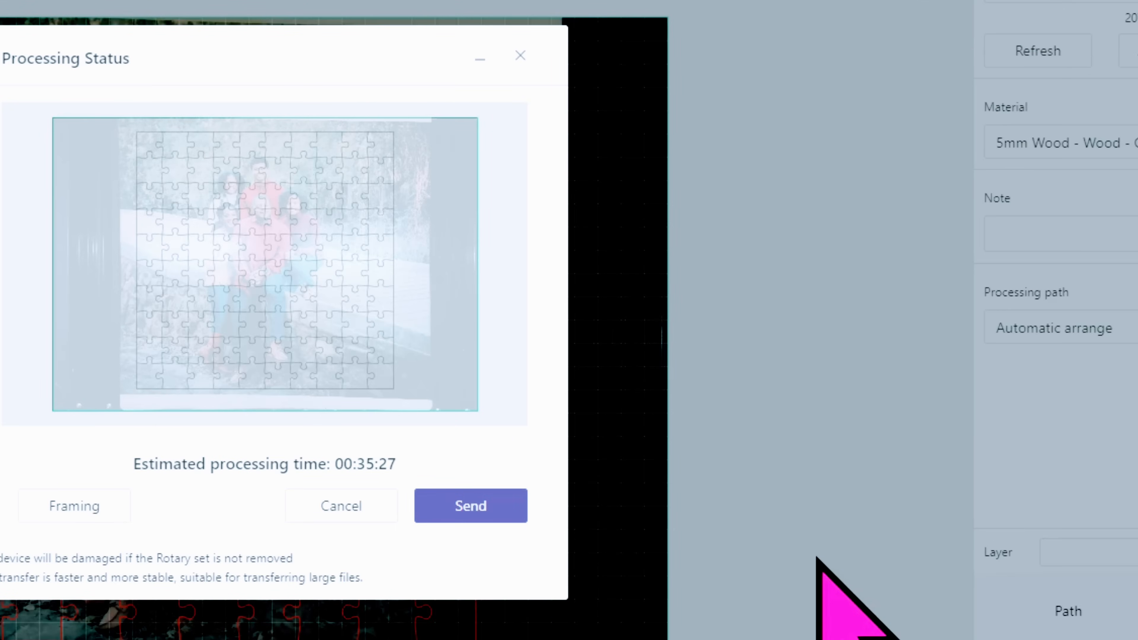
{"action": "left_click", "coordinate": [456, 512]}
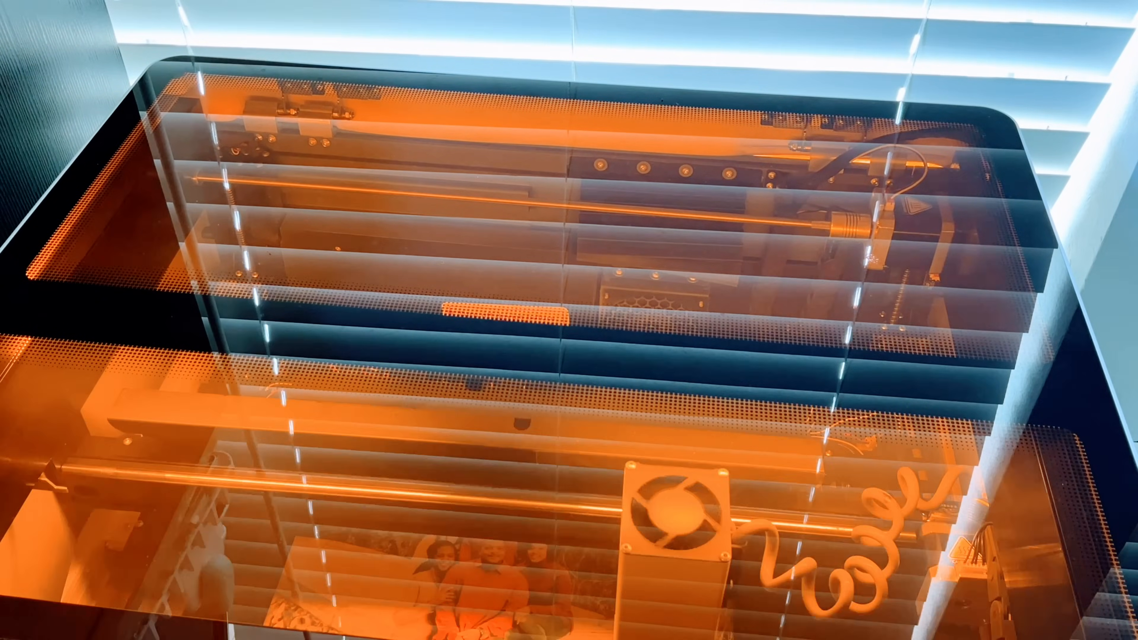